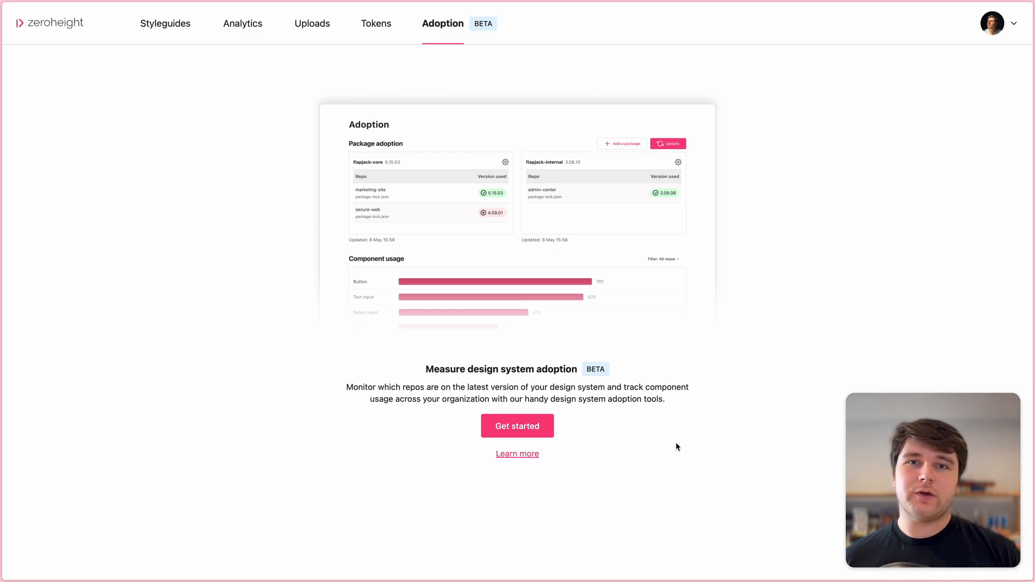
{"action": "left_click", "coordinate": [505, 430]}
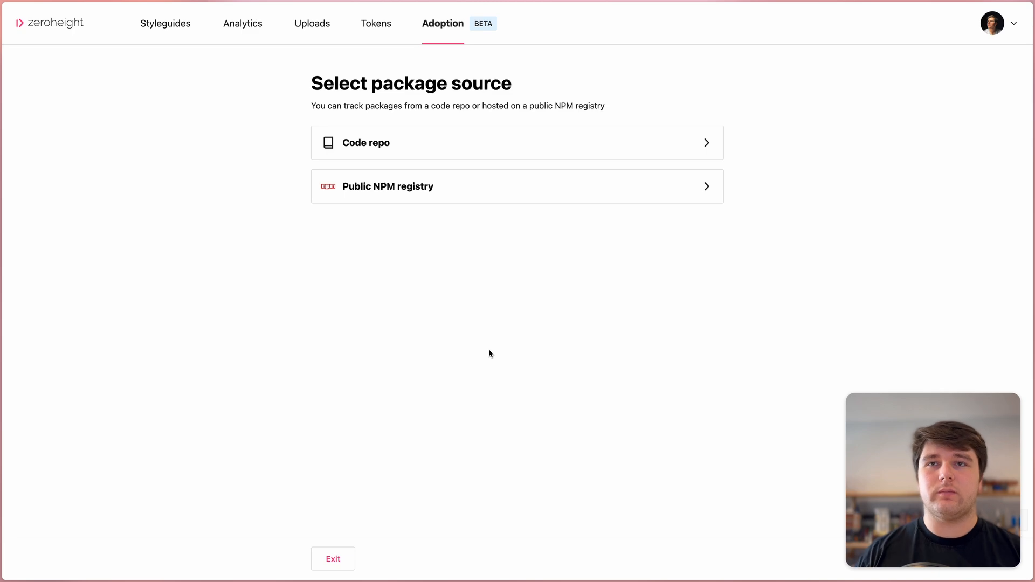
{"action": "left_click", "coordinate": [499, 151]}
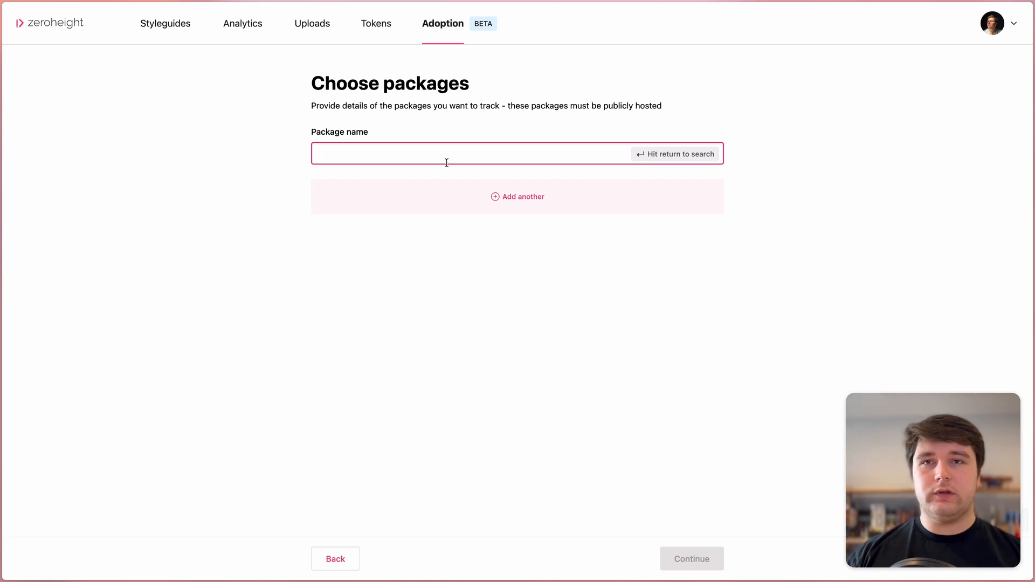
{"action": "type", "text": "@chakra-ui/"}
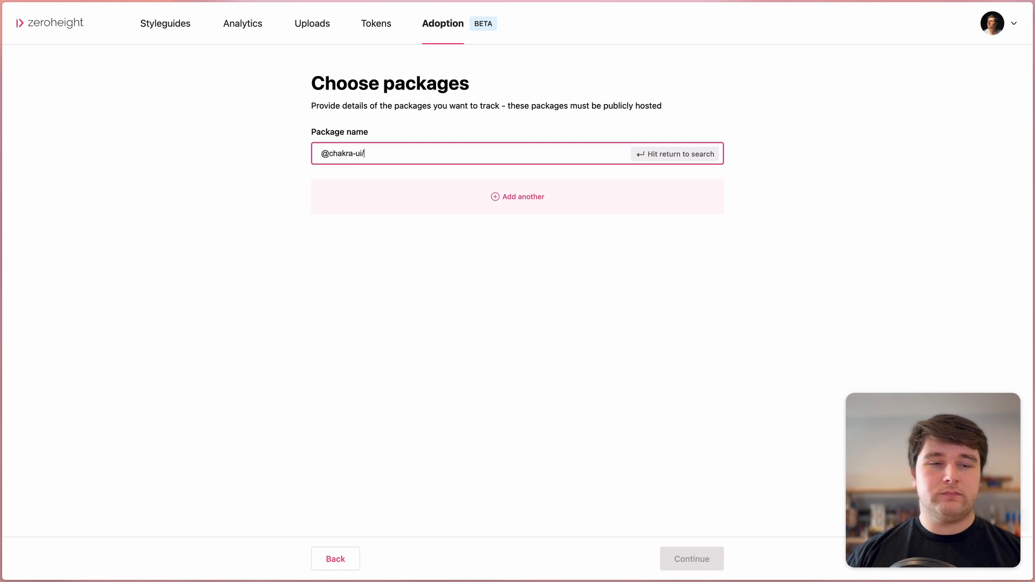
{"action": "type", "text": "react"}
{"action": "key", "text": "Return"}
{"action": "left_click", "coordinate": [347, 182]}
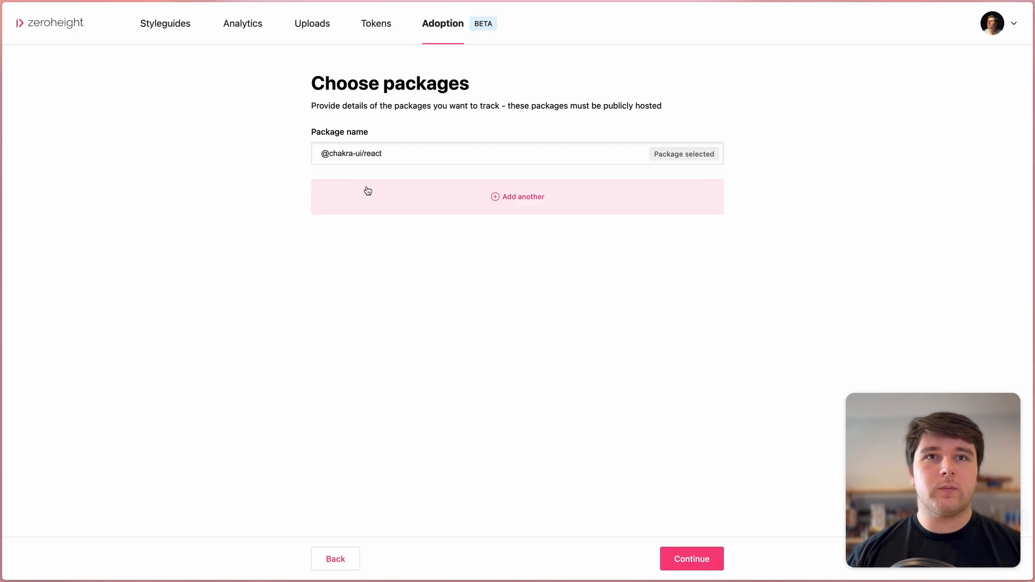
{"action": "left_click", "coordinate": [466, 194]}
{"action": "type", "text": "@chakra-ui/ico"}
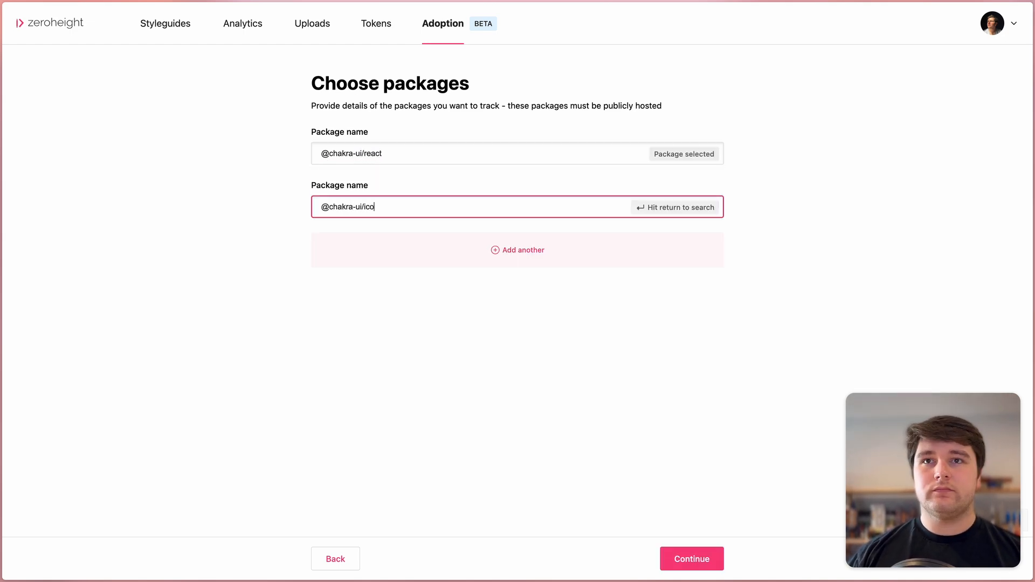
{"action": "type", "text": "ns"}
{"action": "key", "text": "Return"}
{"action": "left_click", "coordinate": [382, 236]}
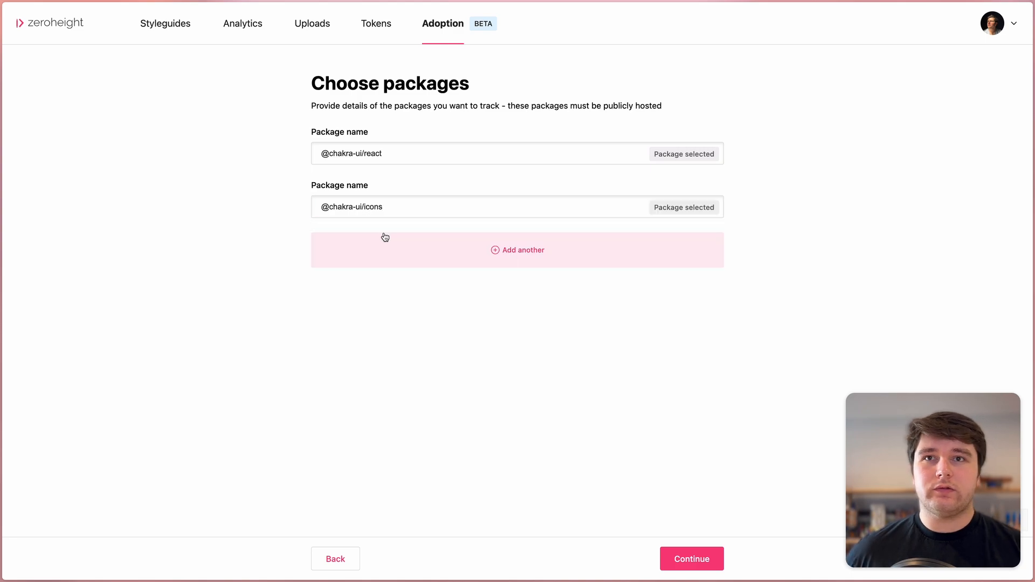
{"action": "left_click", "coordinate": [506, 256]}
{"action": "type", "text": "react"}
{"action": "key", "text": "Return"}
{"action": "left_click", "coordinate": [432, 289]}
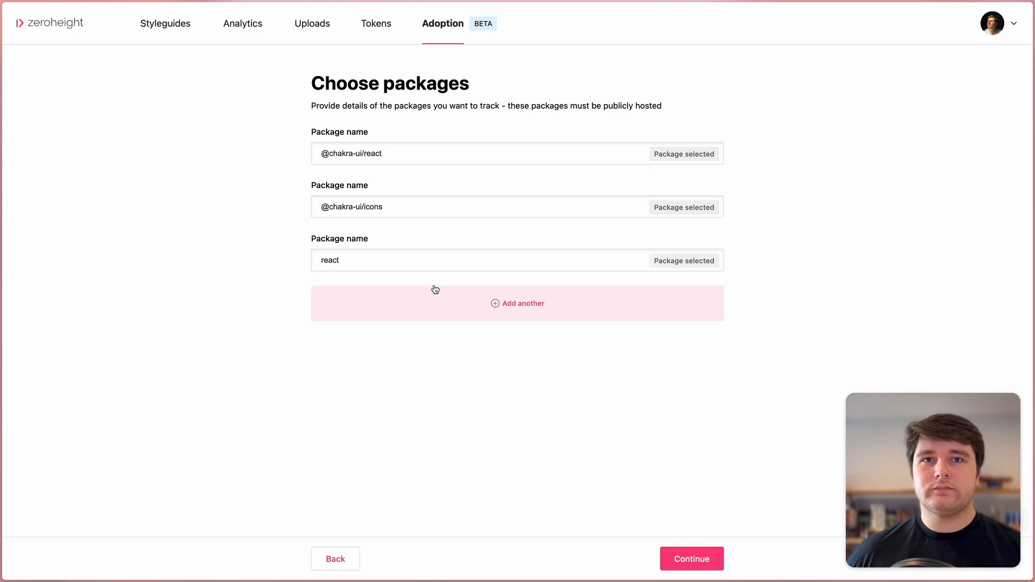
{"action": "left_click", "coordinate": [700, 558]}
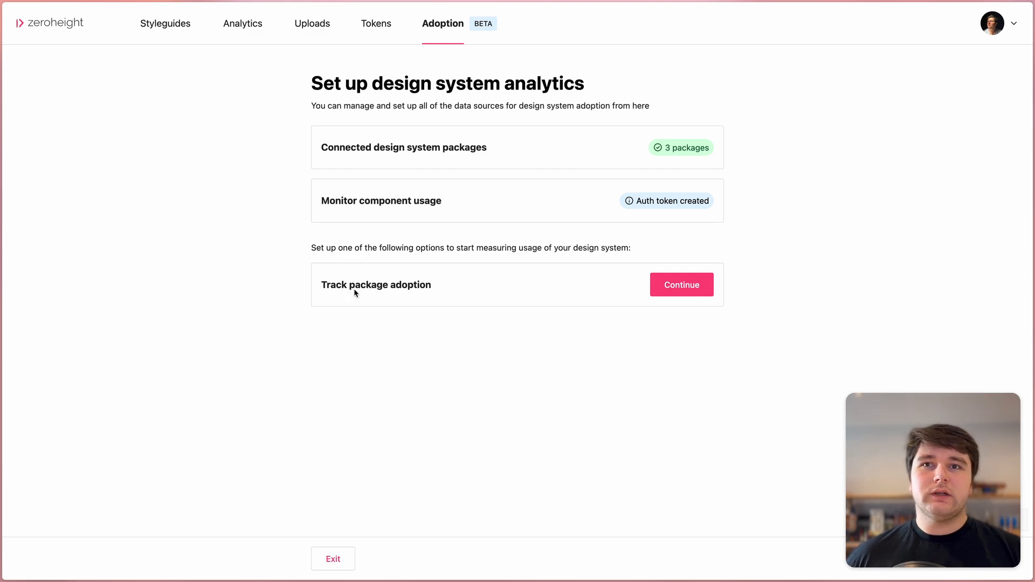
Step: Select the choc-ui repo for package adoption monitoring and continue to lock file review
{"action": "left_click", "coordinate": [684, 286]}
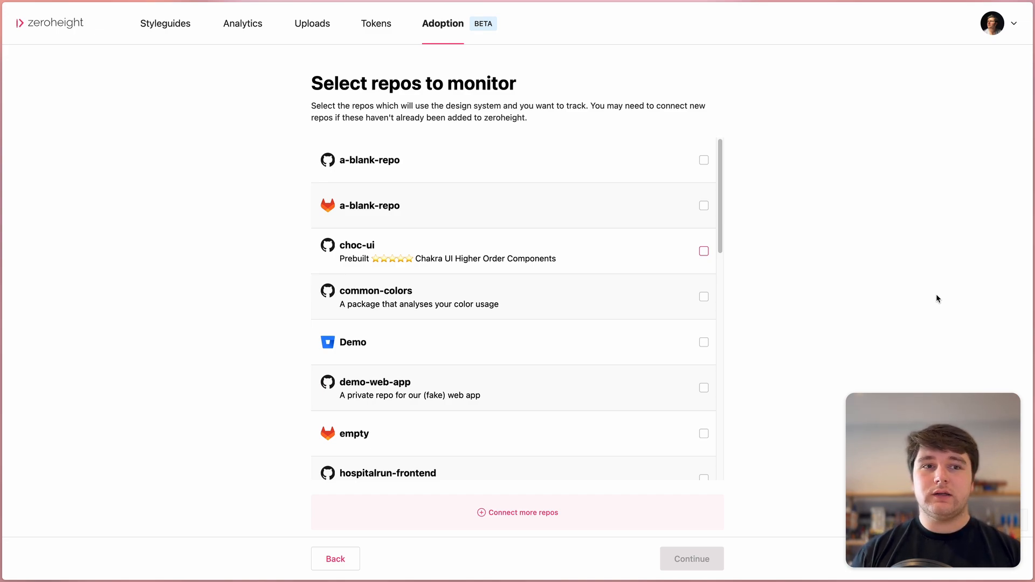
{"action": "left_click", "coordinate": [701, 252]}
{"action": "left_click", "coordinate": [712, 560]}
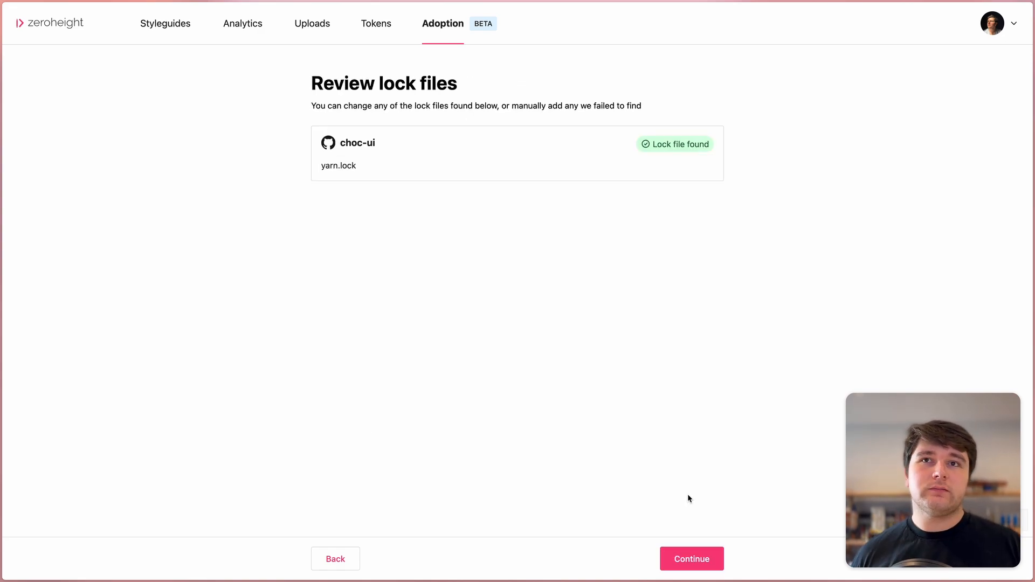
Step: Accept choc-ui's yarn.lock and show all package cards: icons 1.1.7, react 2.2.1, react 16.14.0
{"action": "left_click", "coordinate": [705, 559]}
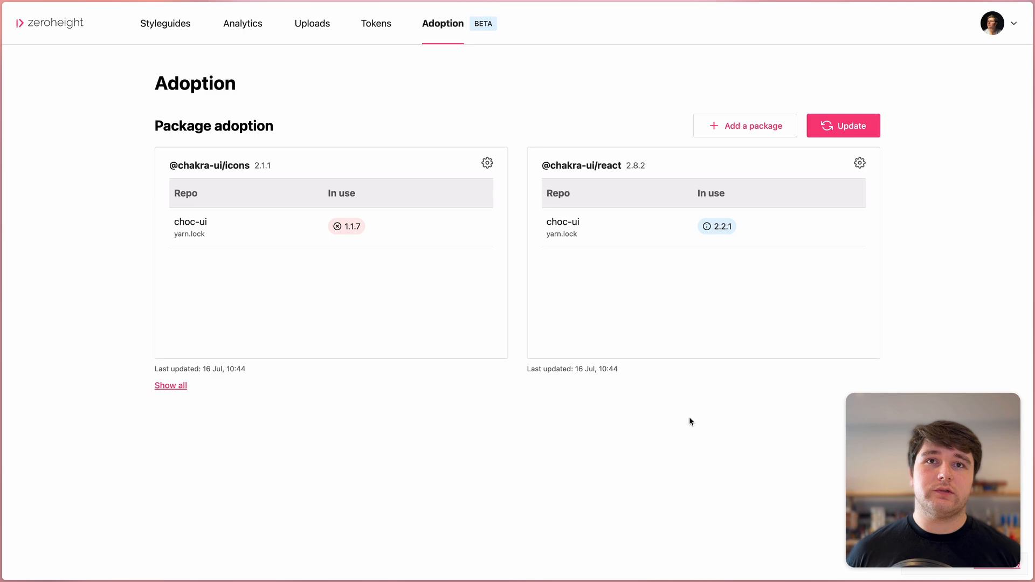
{"action": "left_click", "coordinate": [181, 387]}
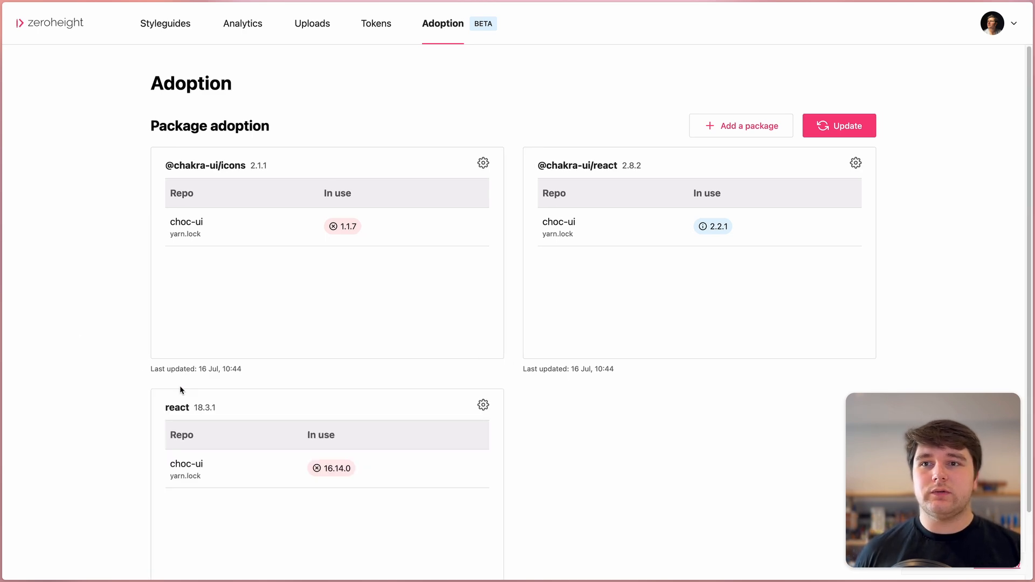
{"action": "scroll", "coordinate": [387, 350], "scroll_direction": "down", "scroll_amount": 3}
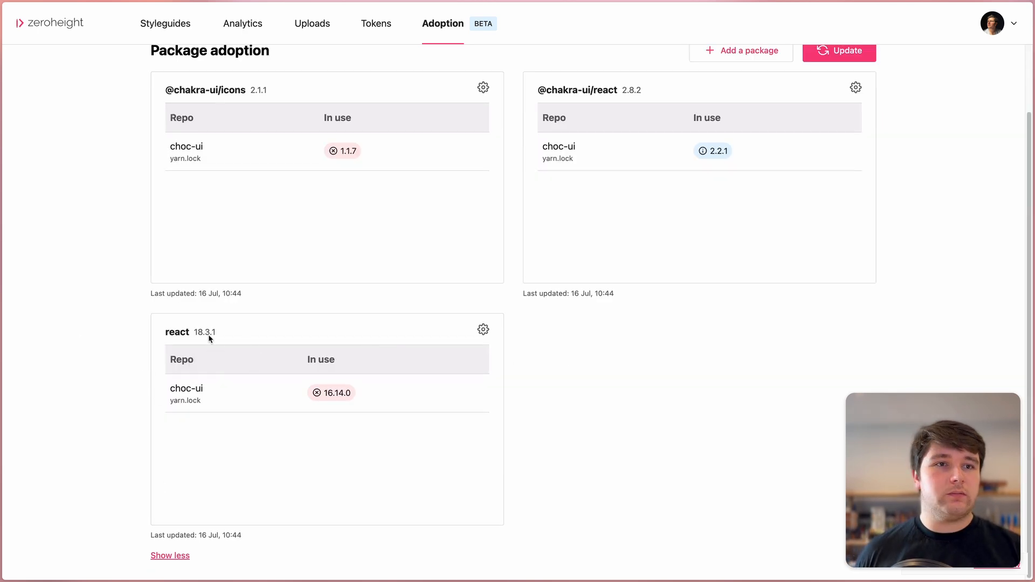
{"action": "scroll", "coordinate": [265, 372], "scroll_direction": "up", "scroll_amount": 1}
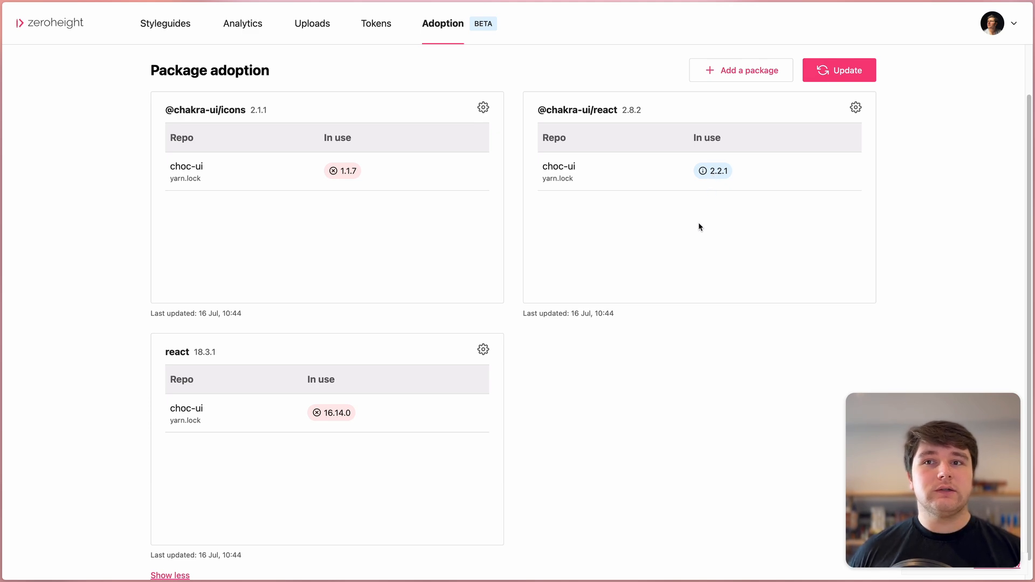
{"action": "scroll", "coordinate": [215, 337], "scroll_direction": "down", "scroll_amount": 1}
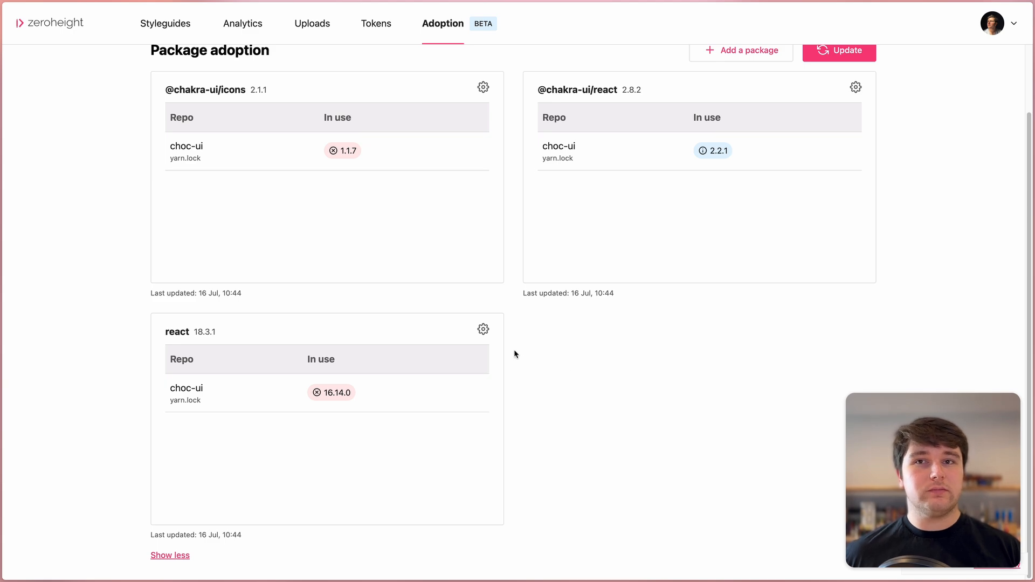
Step: Add our-main-app and React95 as monitored repos for react, accept lock files, show all cards
{"action": "left_click", "coordinate": [483, 330]}
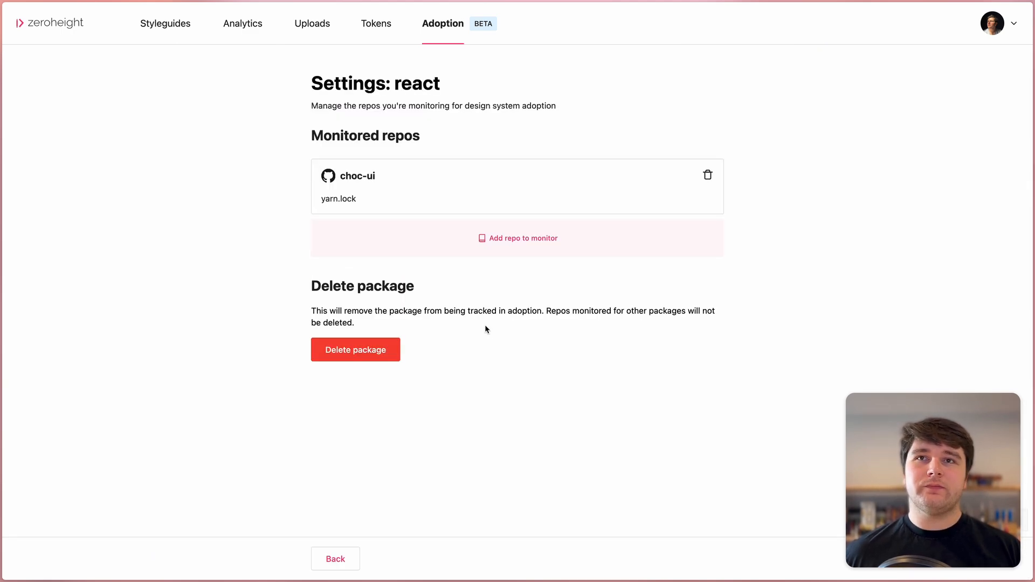
{"action": "left_click", "coordinate": [483, 245]}
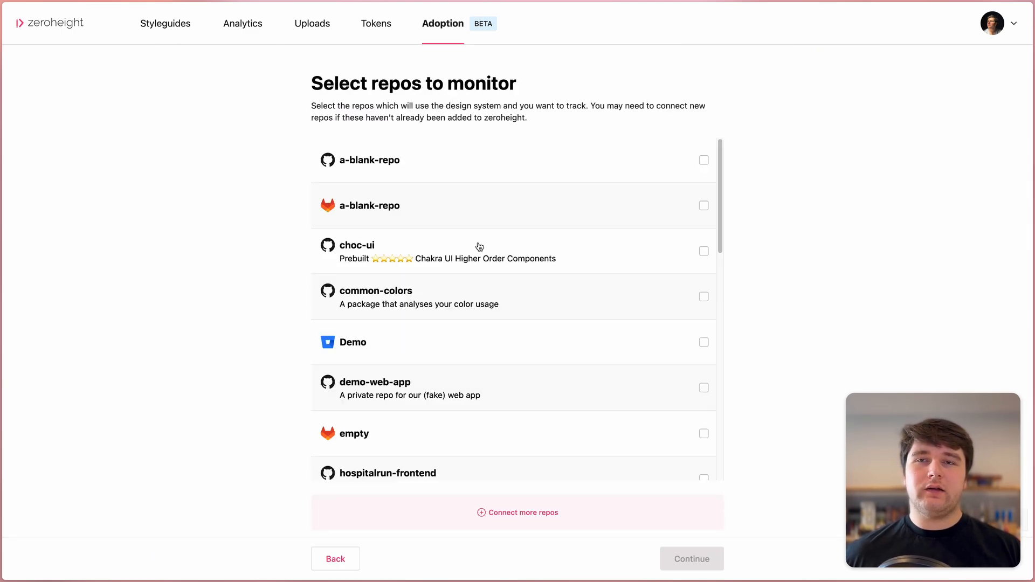
{"action": "scroll", "coordinate": [594, 254], "scroll_direction": "down", "scroll_amount": 5}
{"action": "left_click", "coordinate": [550, 341]}
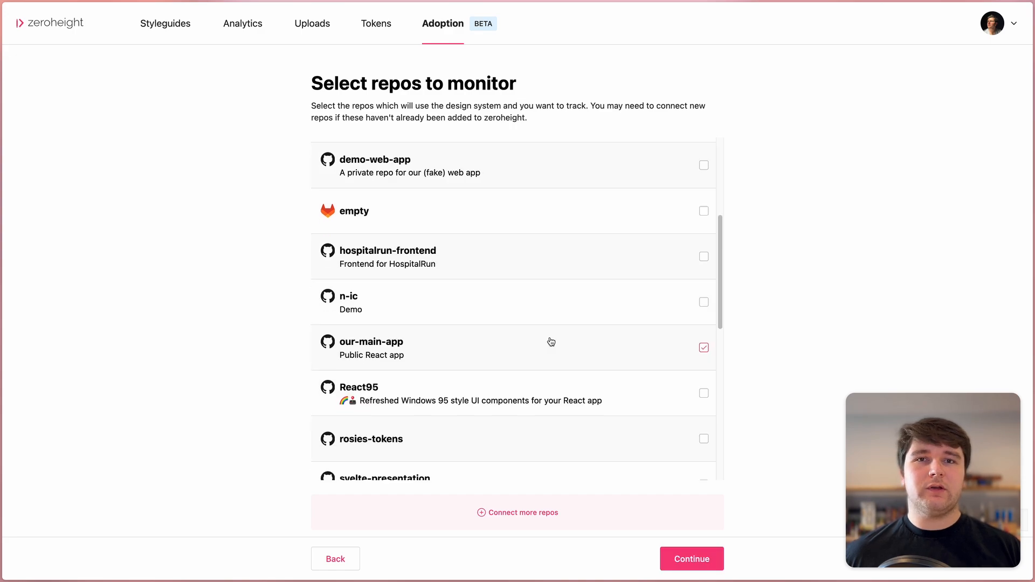
{"action": "left_click", "coordinate": [574, 381]}
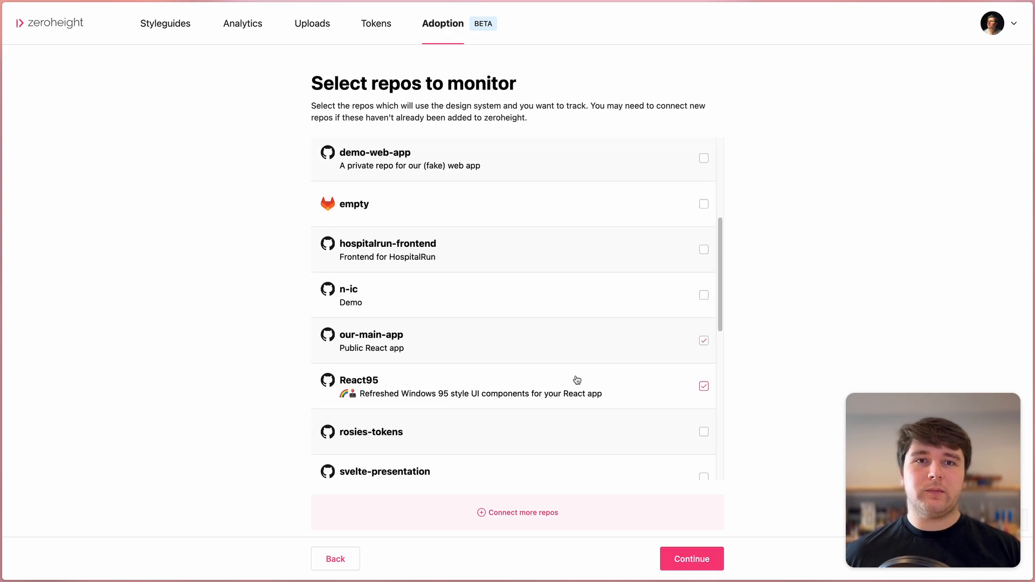
{"action": "left_click", "coordinate": [713, 551]}
{"action": "left_click", "coordinate": [689, 561]}
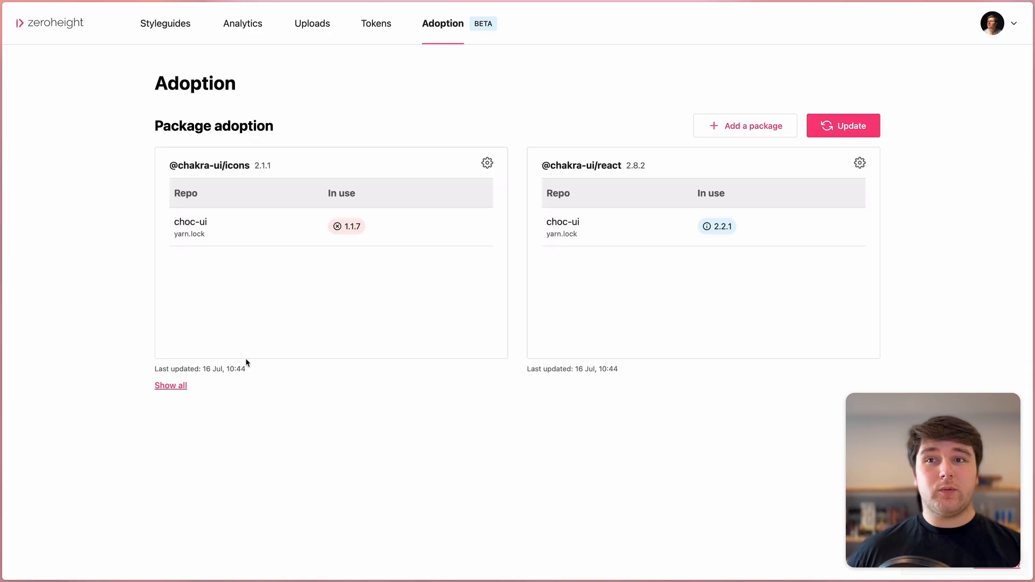
{"action": "left_click", "coordinate": [170, 386]}
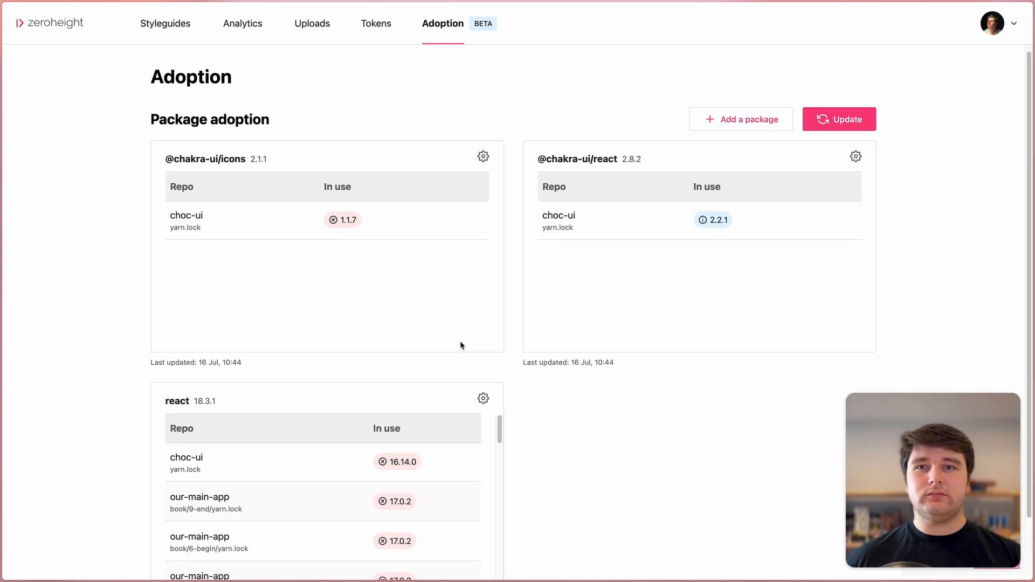
Step: Scroll through the react card's repo table to compare each repo's react version
{"action": "scroll", "coordinate": [587, 345], "scroll_direction": "down", "scroll_amount": 3}
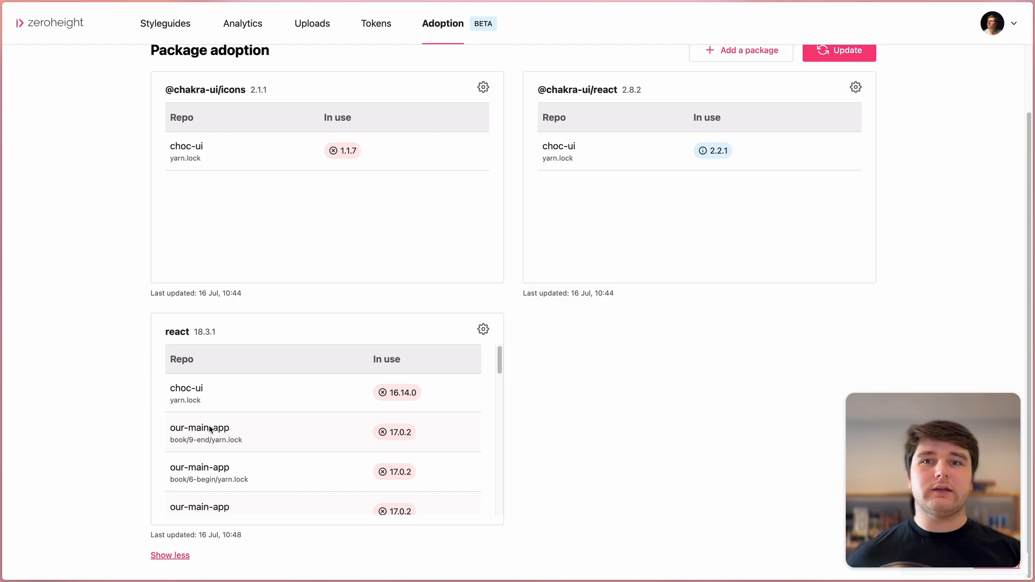
{"action": "scroll", "coordinate": [233, 398], "scroll_direction": "down", "scroll_amount": 3}
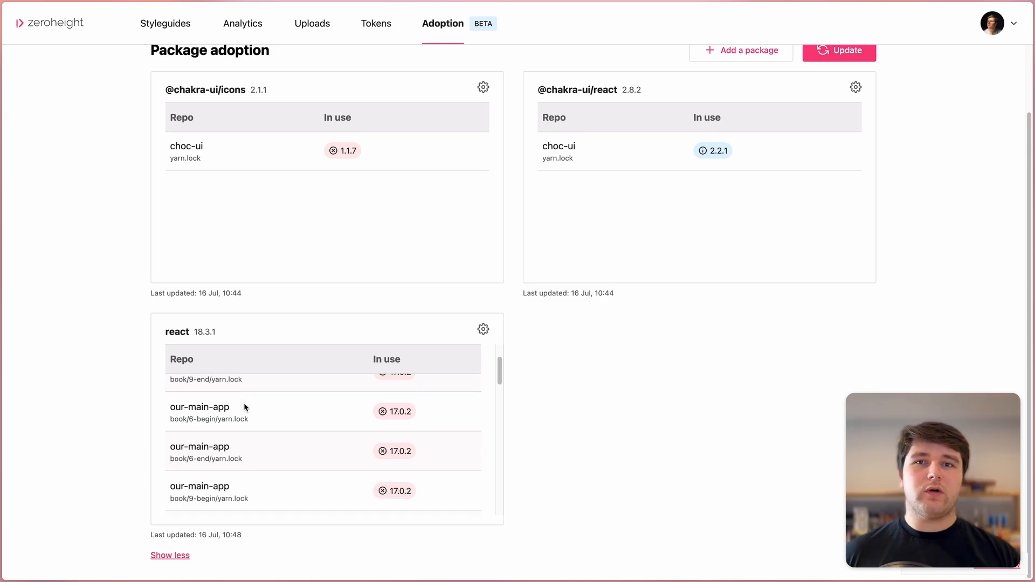
{"action": "scroll", "coordinate": [244, 405], "scroll_direction": "down", "scroll_amount": 5}
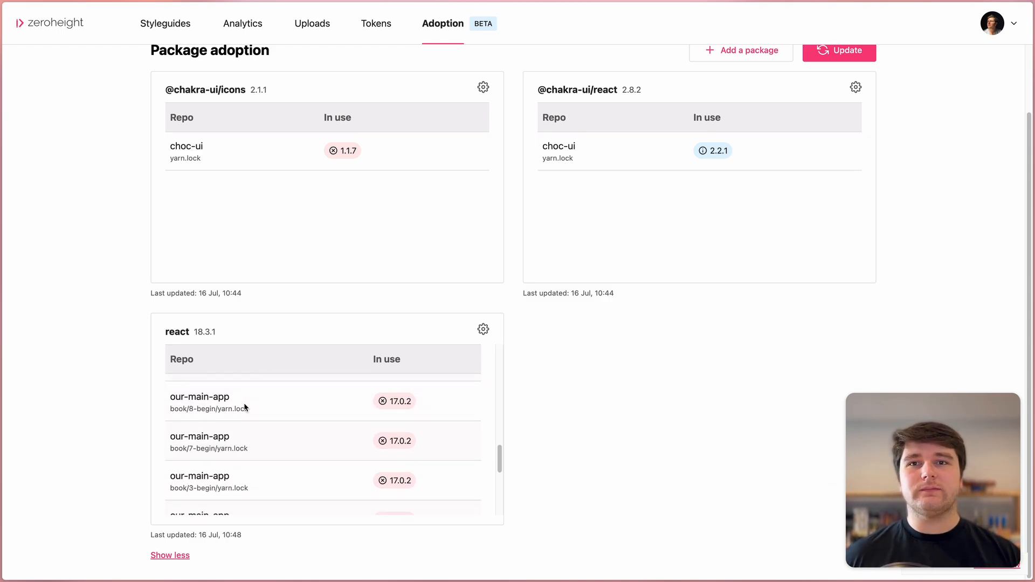
{"action": "scroll", "coordinate": [244, 405], "scroll_direction": "down", "scroll_amount": 3}
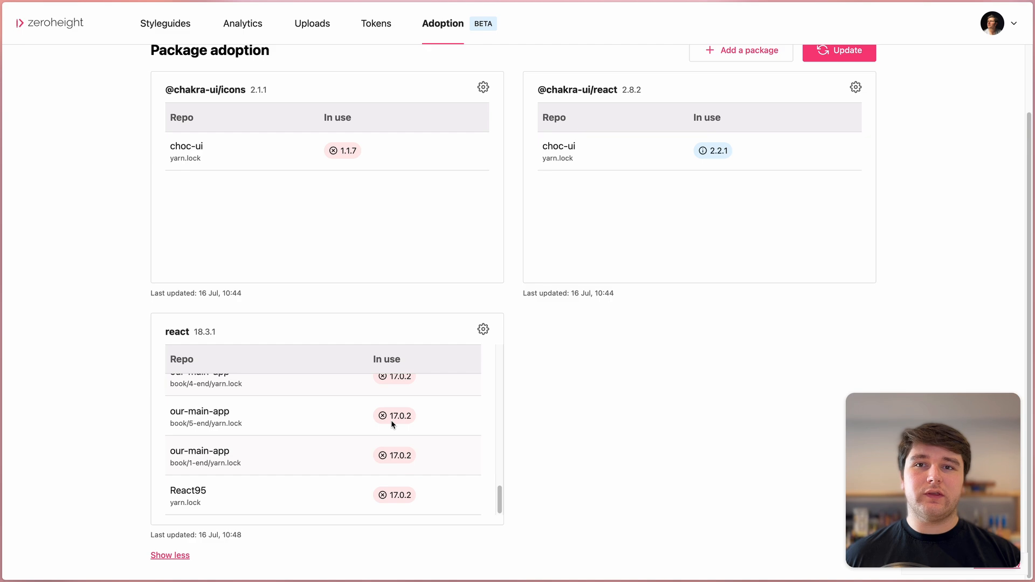
{"action": "scroll", "coordinate": [402, 416], "scroll_direction": "up", "scroll_amount": 10}
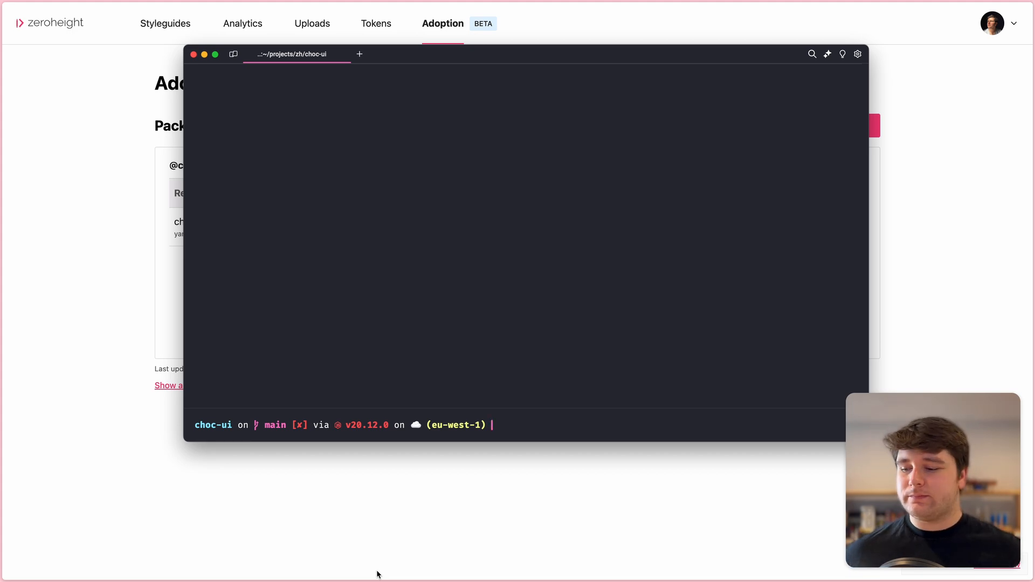
{"action": "key", "text": "Return"}
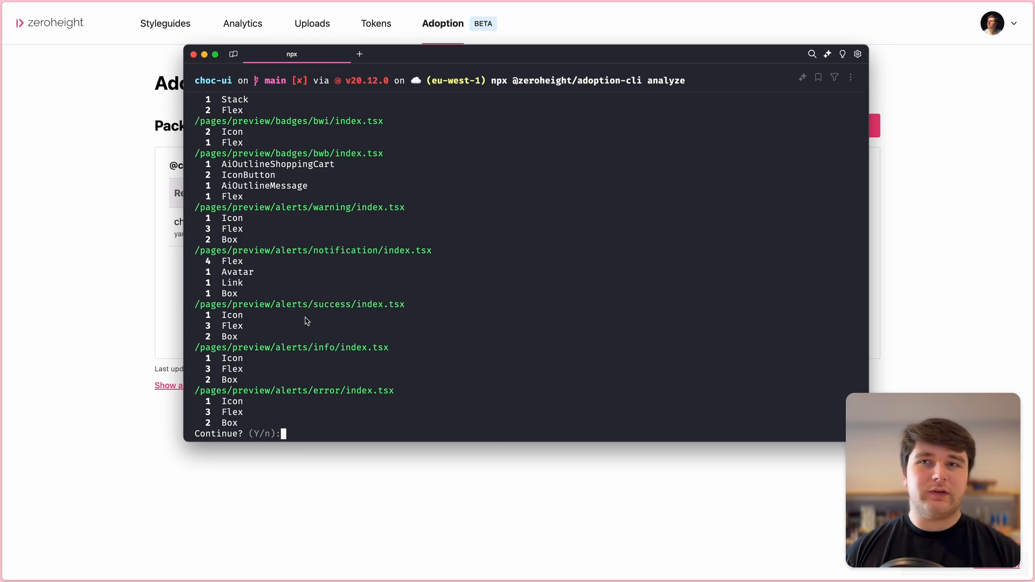
{"action": "key", "text": "Return"}
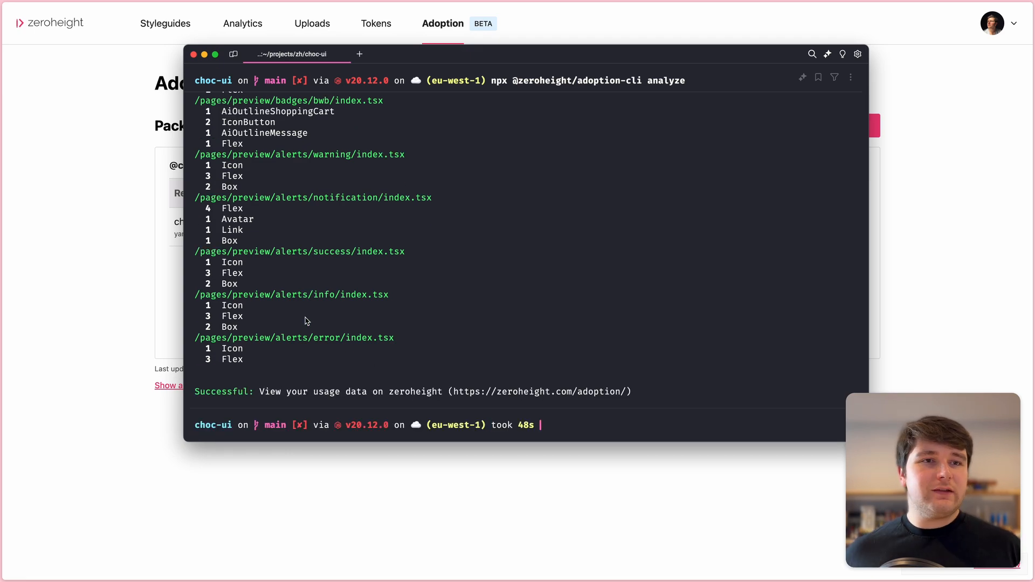
{"action": "left_click", "coordinate": [138, 472]}
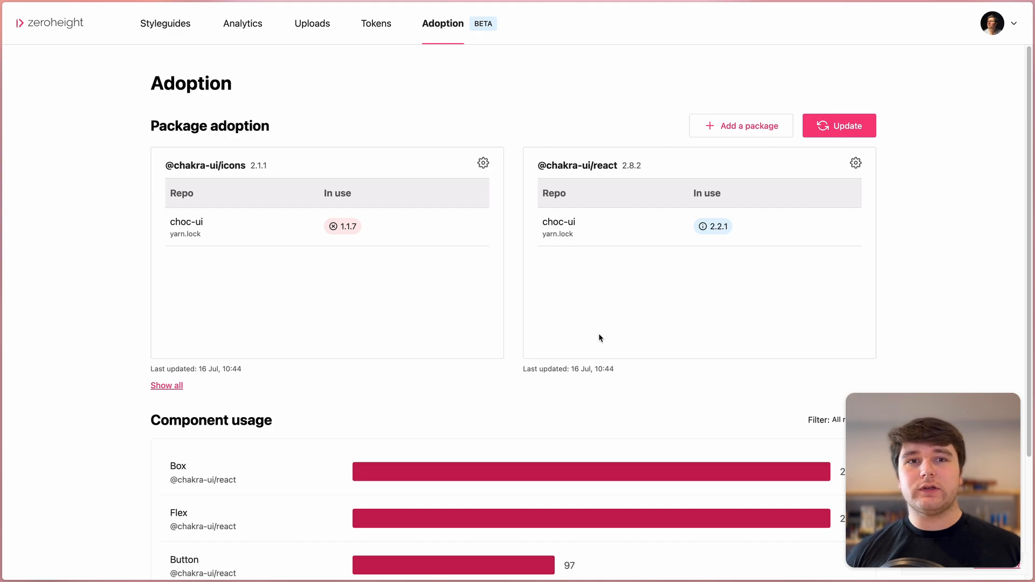
Step: Show all Component usage bars and scroll from Box (242) down to InputGroup (8)
{"action": "scroll", "coordinate": [599, 338], "scroll_direction": "down", "scroll_amount": 3}
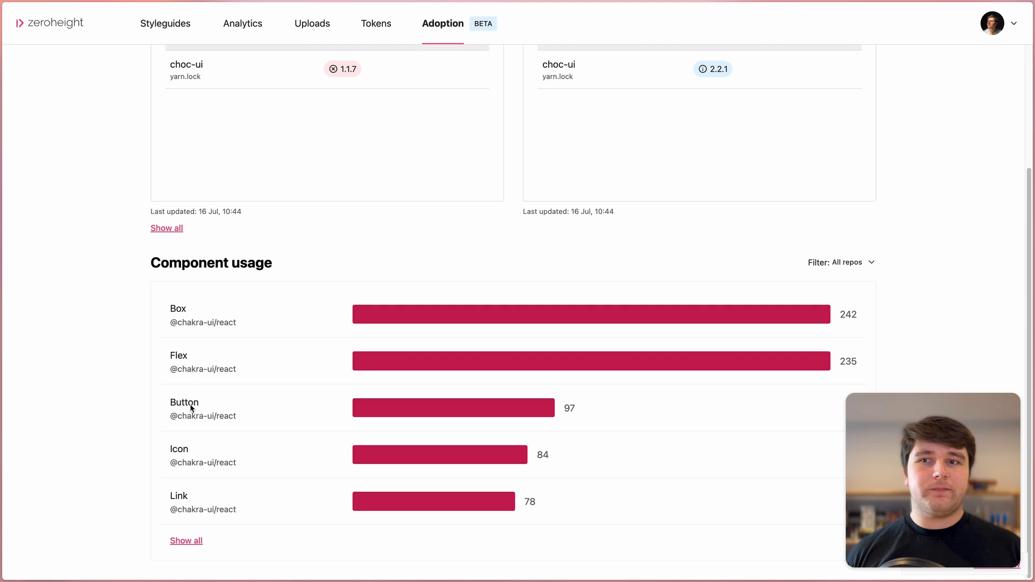
{"action": "left_click", "coordinate": [186, 540]}
{"action": "scroll", "coordinate": [618, 291], "scroll_direction": "down", "scroll_amount": 4}
{"action": "scroll", "coordinate": [618, 293], "scroll_direction": "down", "scroll_amount": 4}
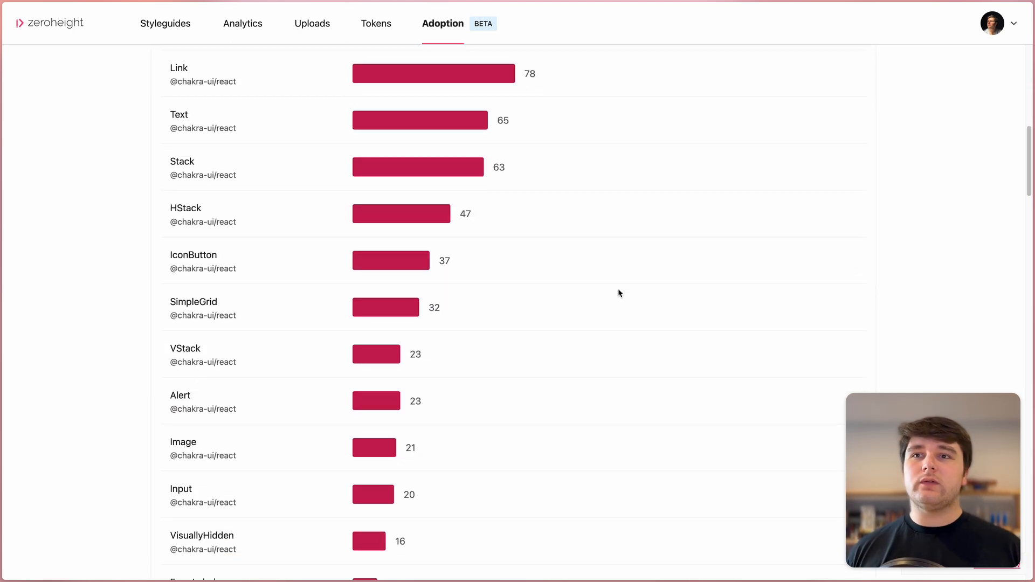
{"action": "scroll", "coordinate": [409, 339], "scroll_direction": "down", "scroll_amount": 5}
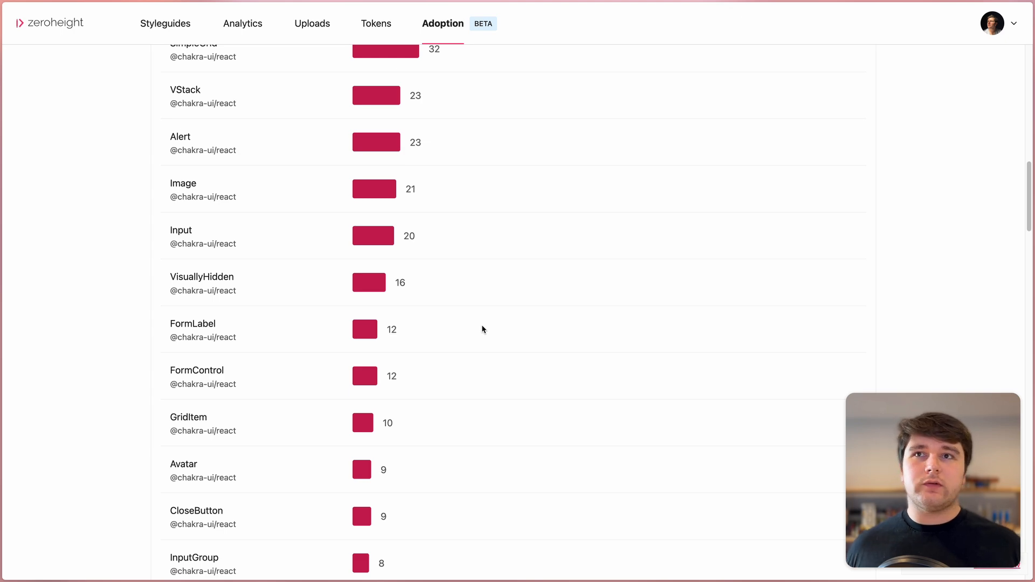
{"action": "scroll", "coordinate": [509, 324], "scroll_direction": "up", "scroll_amount": 7}
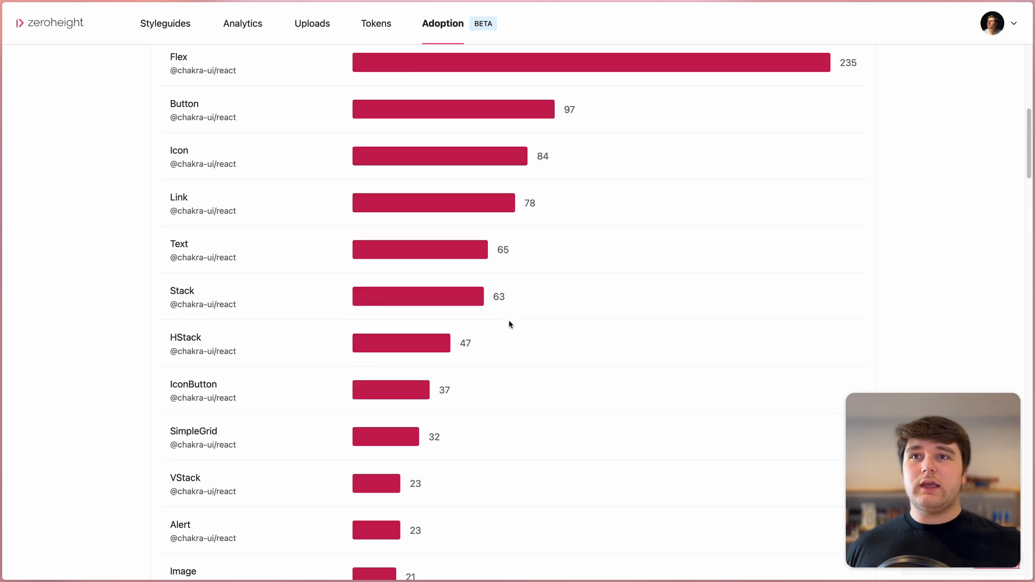